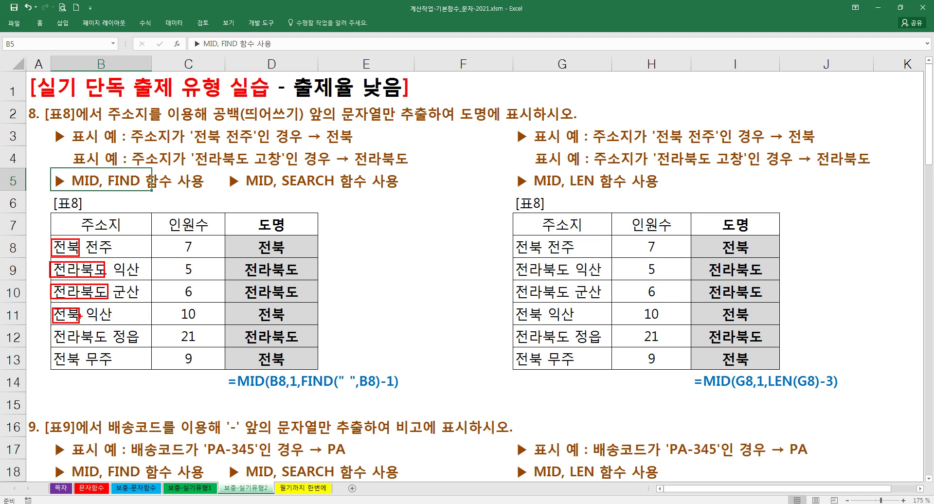
key(Escape)
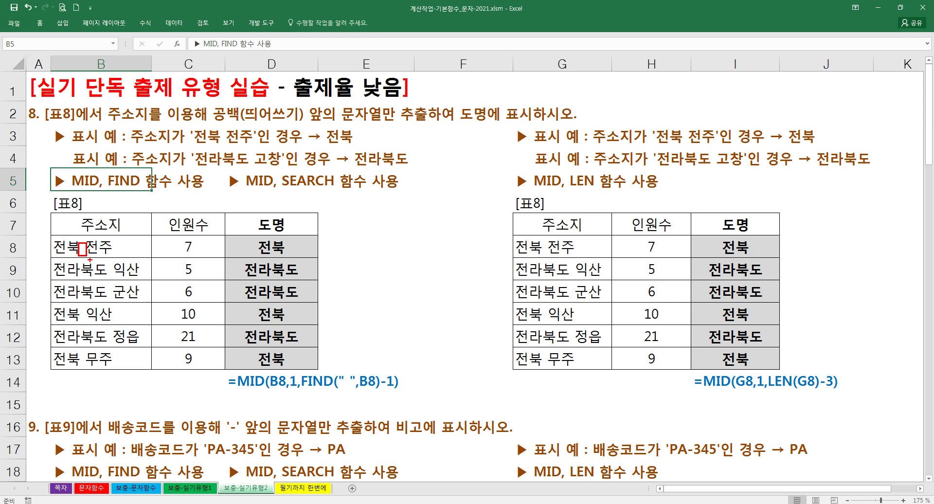
drag(106, 265, 116, 277)
mouse_move(106, 287)
mouse_down()
mouse_move(113, 298)
mouse_move(89, 323)
mouse_up()
key(Escape)
- Enter a FIND function in E8 that looks for a space (" ") within B8
click(348, 238)
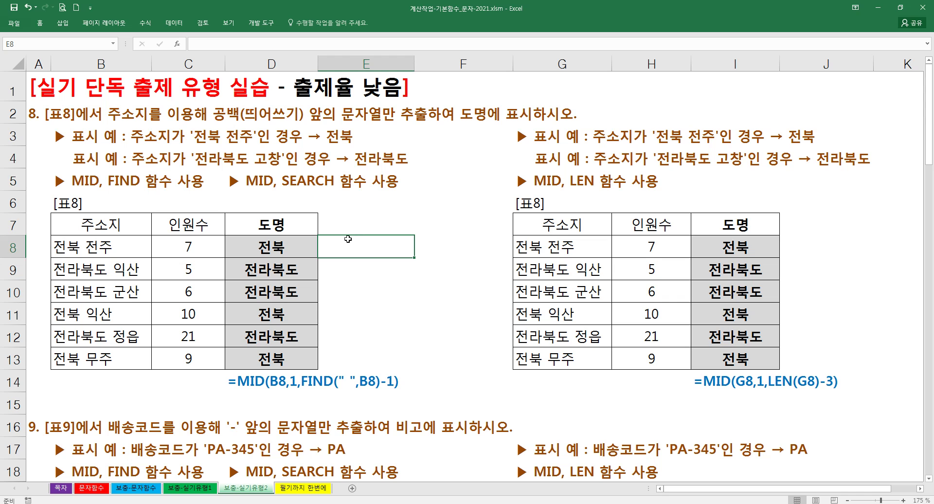
text(=fing)
key(BackSpace)
key(BackSpace)
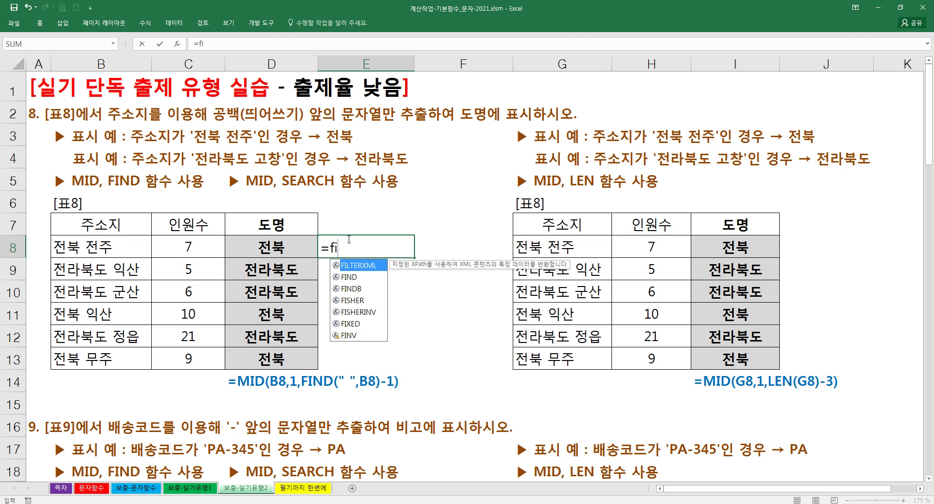
text(nd)
key(Tab)
key(ctrl+a)
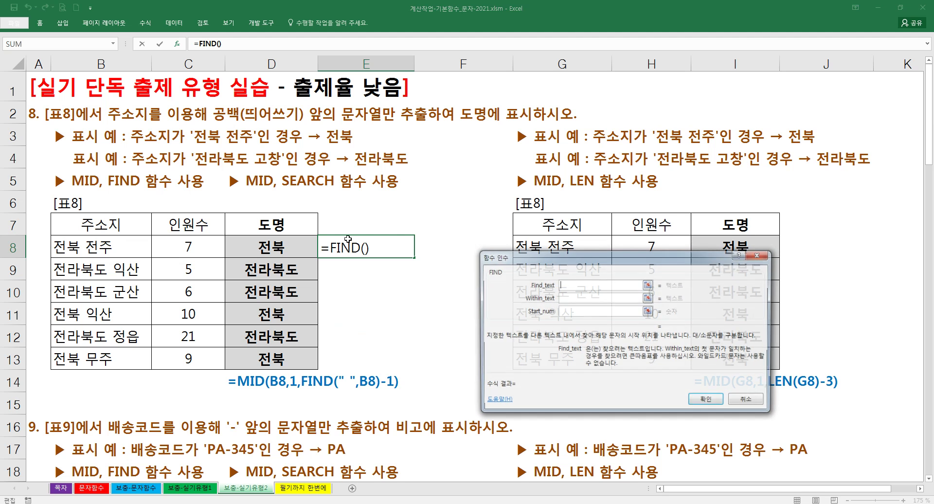
drag(558, 260, 391, 274)
text(" ")
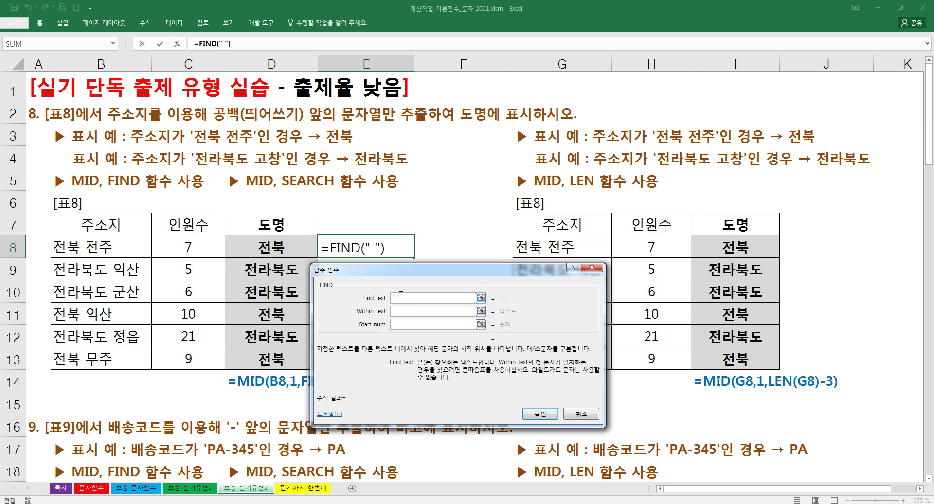
click(399, 311)
click(122, 251)
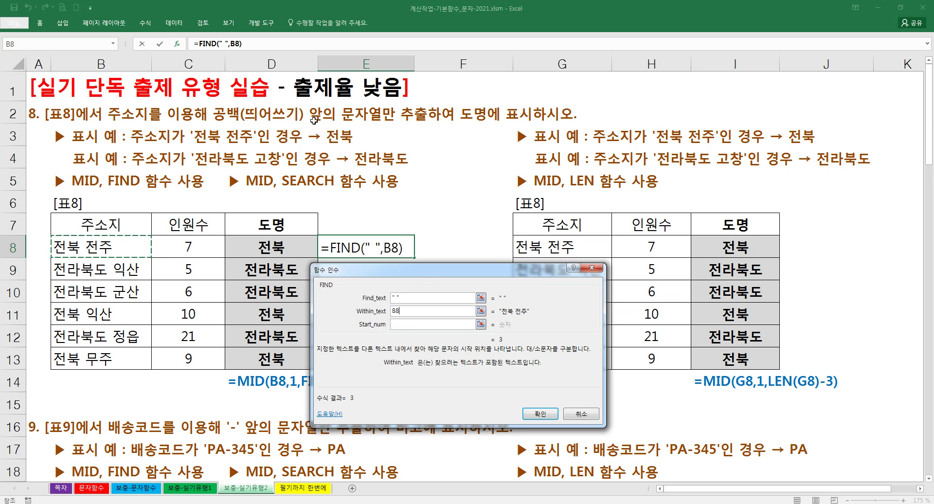
- Subtract 1 from the FIND formula in E8 and fill it down through E13
click(255, 44)
text(-1)
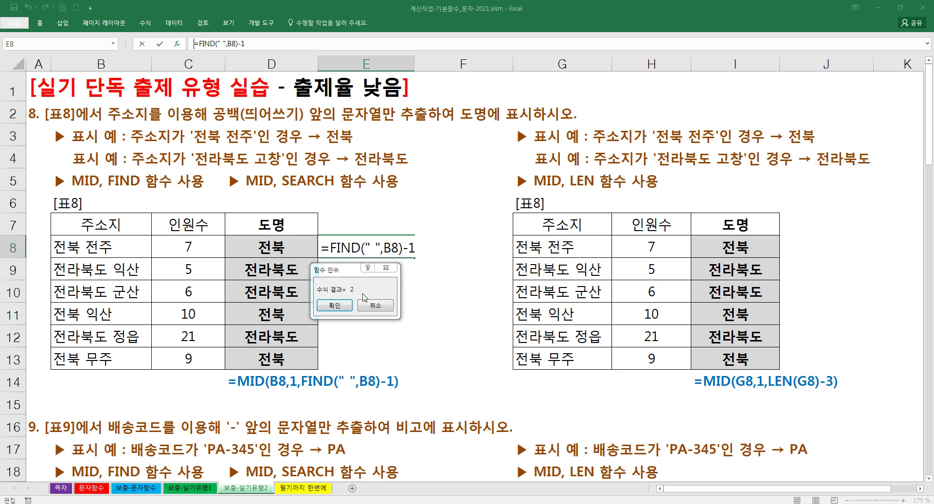
click(378, 308)
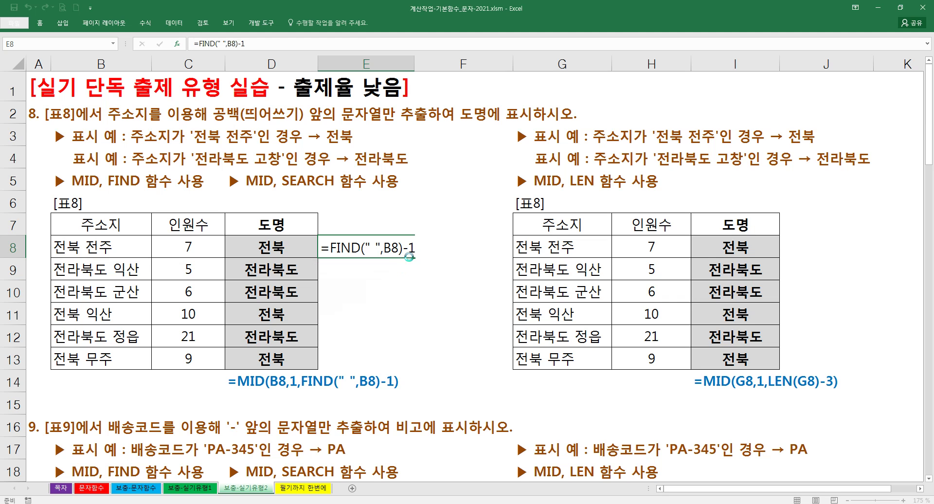
drag(413, 258, 402, 372)
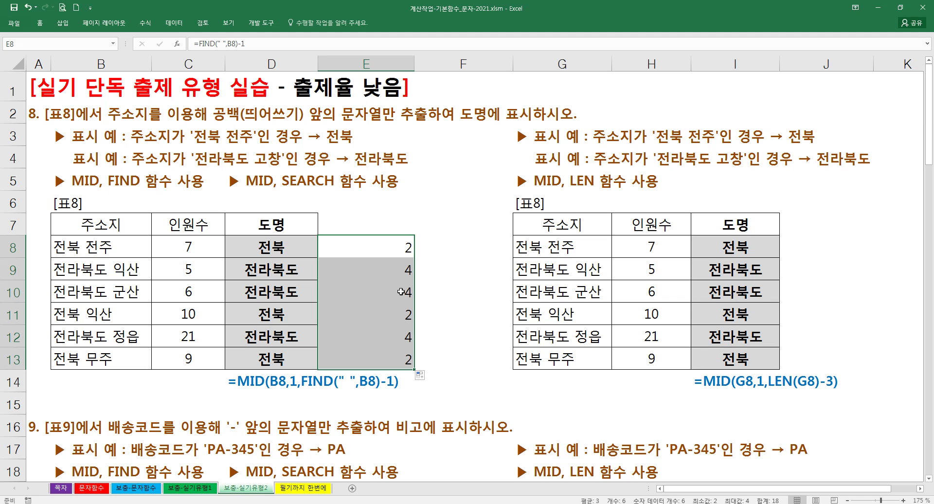
- Clear the trial formulas from E8:E13
click(378, 249)
drag(379, 249, 375, 358)
key(Delete)
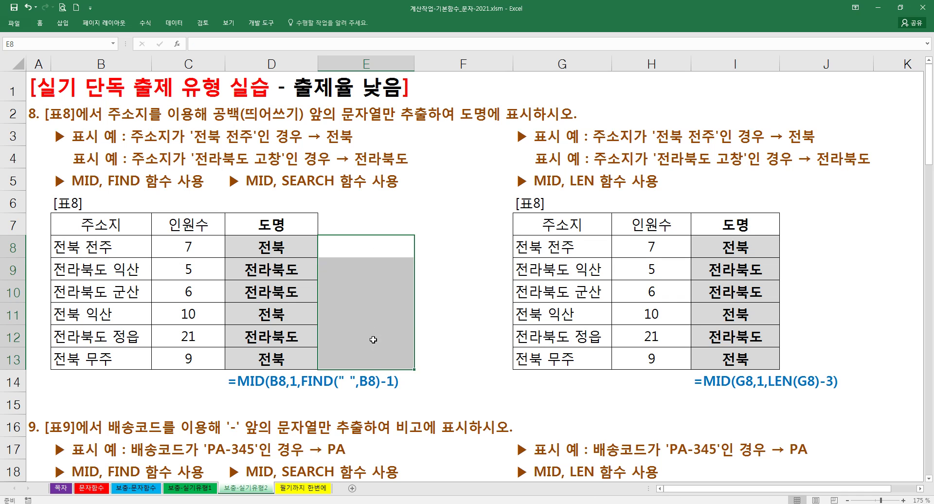
- Begin a MID function in E8 with B8 as the text and 1 as the start position
click(341, 246)
text(=mid)
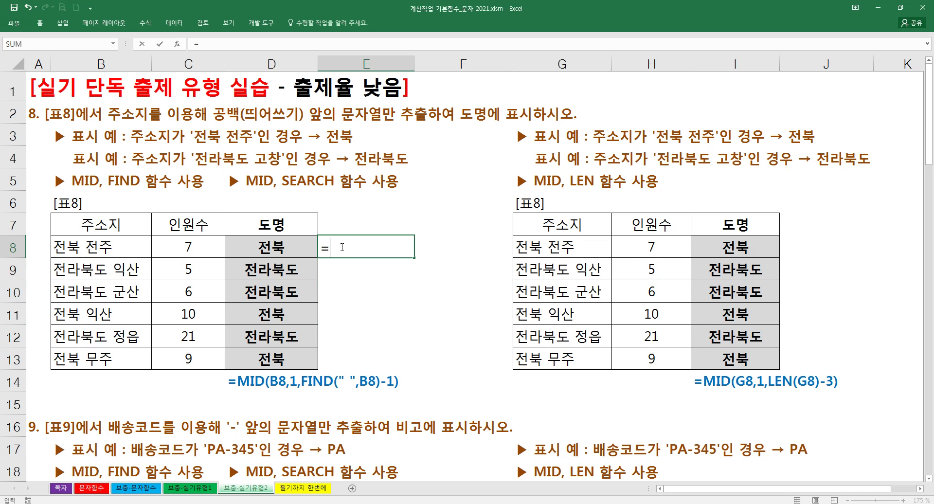
key(Tab)
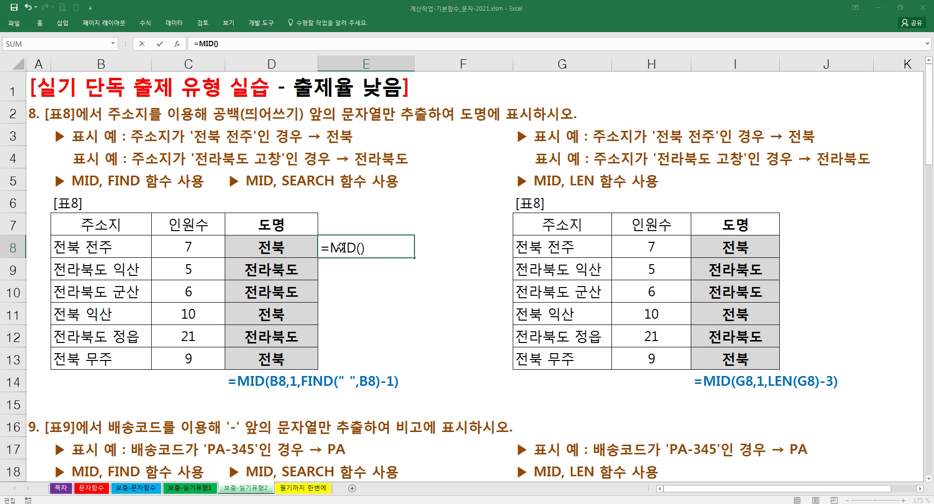
key(ctrl+a)
drag(329, 229, 431, 281)
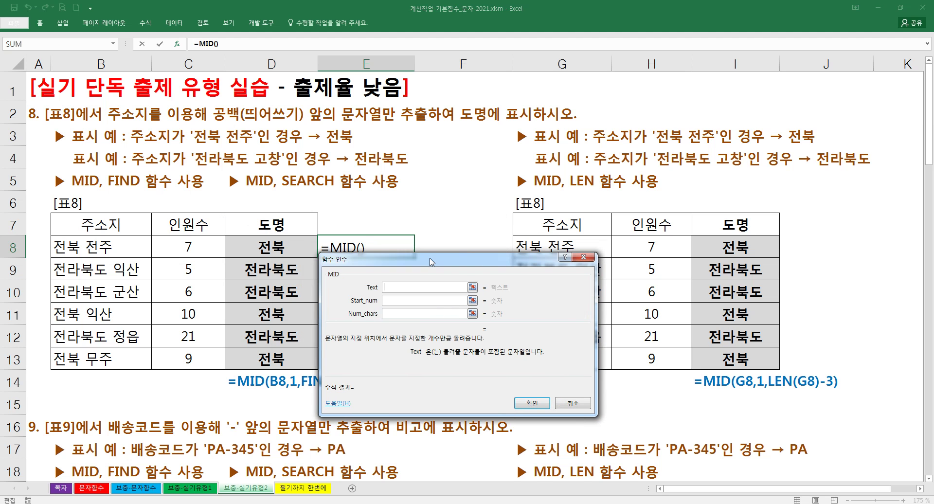
click(92, 251)
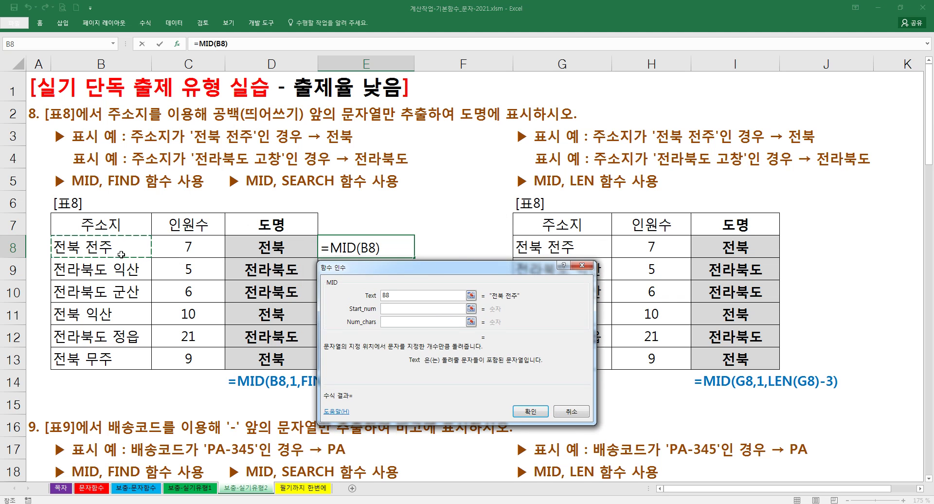
click(393, 310)
text(1)
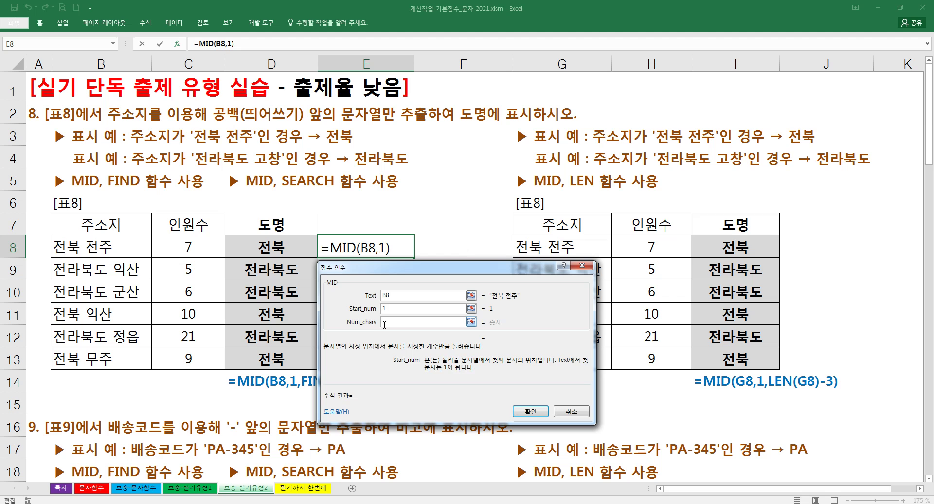
key(Tab)
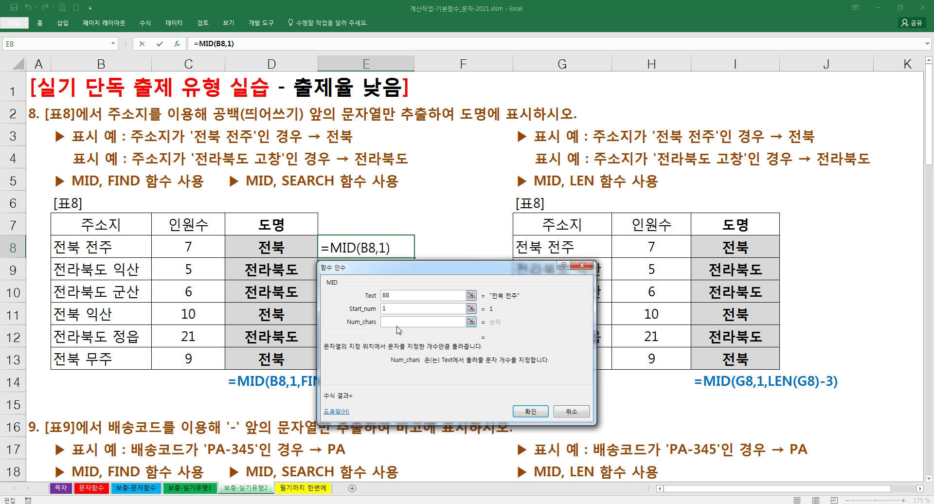
- Nest FIND(" ",B8) as the number of characters in the MID function
text(find()
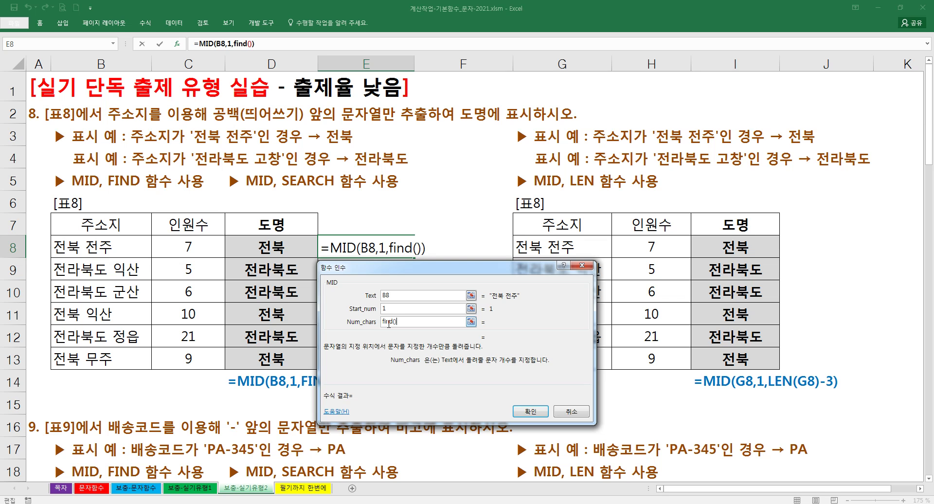
click(239, 45)
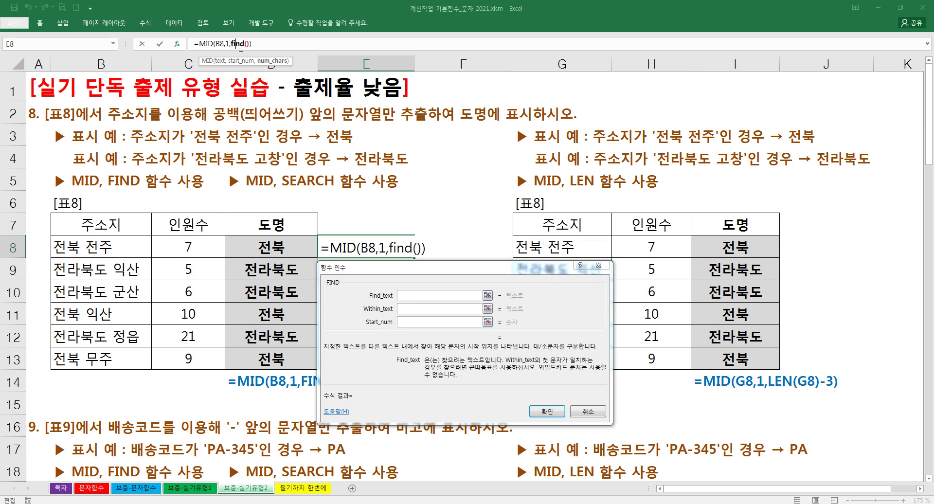
click(404, 287)
text(" ")
click(408, 310)
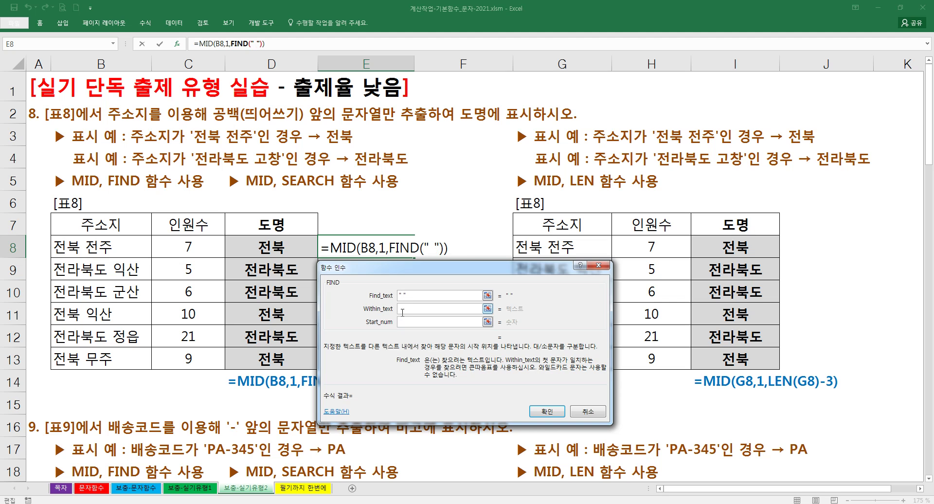
click(129, 254)
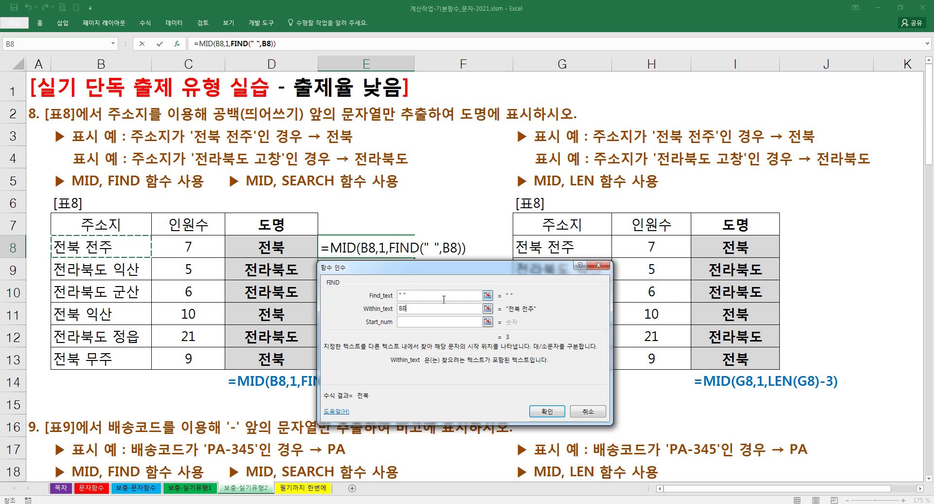
- Subtract 1 from the nested FIND so E8 holds =MID(B8,1,FIND(" ",B8)-1), and fill it down through E13
click(208, 44)
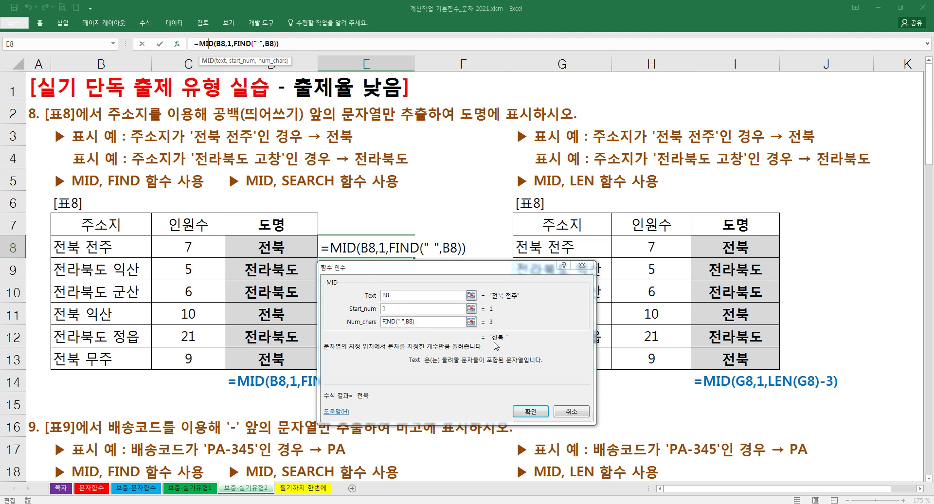
click(438, 322)
text(-1)
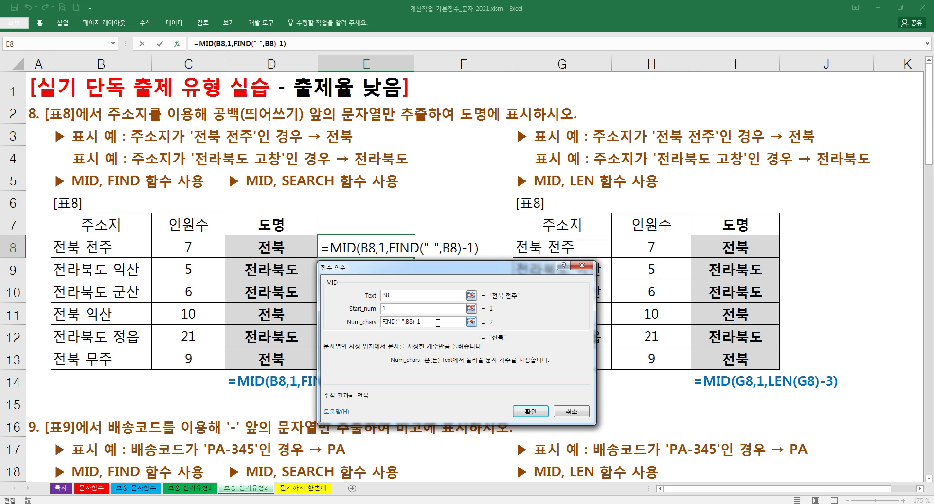
key(Return)
drag(416, 257, 407, 368)
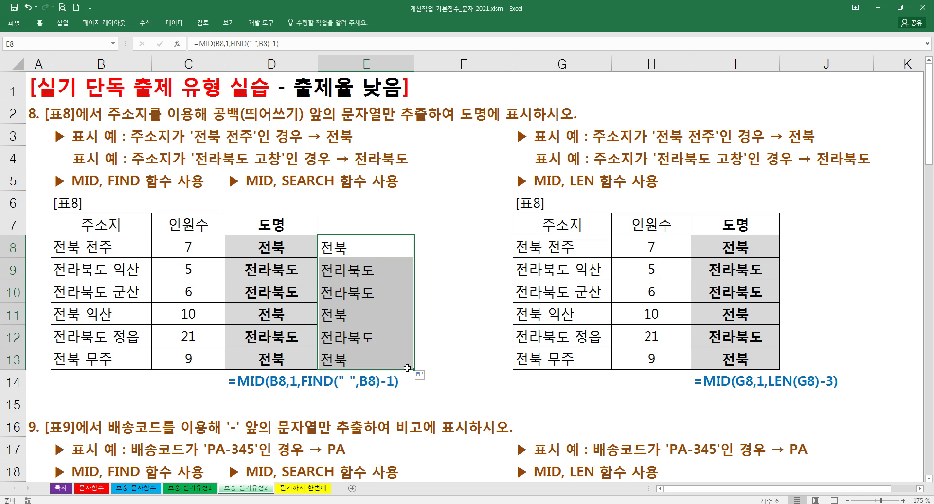
- Replace the space in the B9 address with a hyphen so it reads 전라북도-익산
click(112, 269)
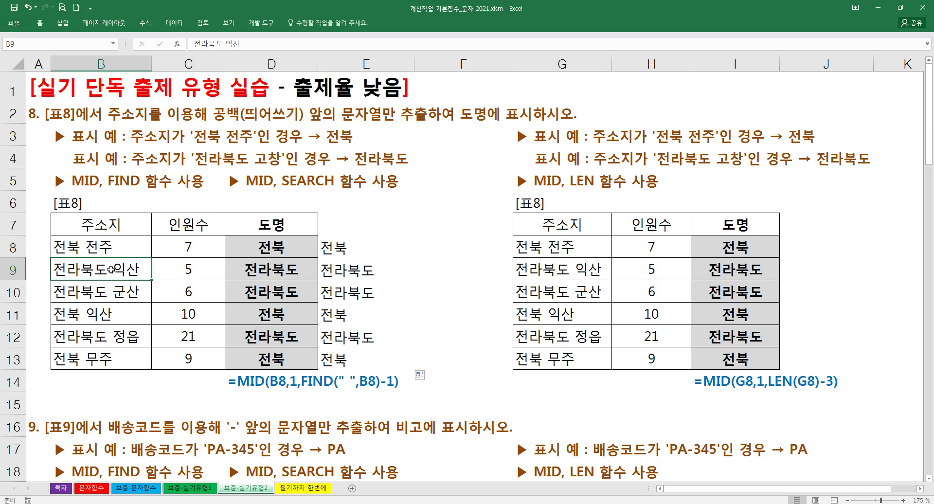
double_click(111, 269)
drag(108, 269, 113, 269)
text(-)
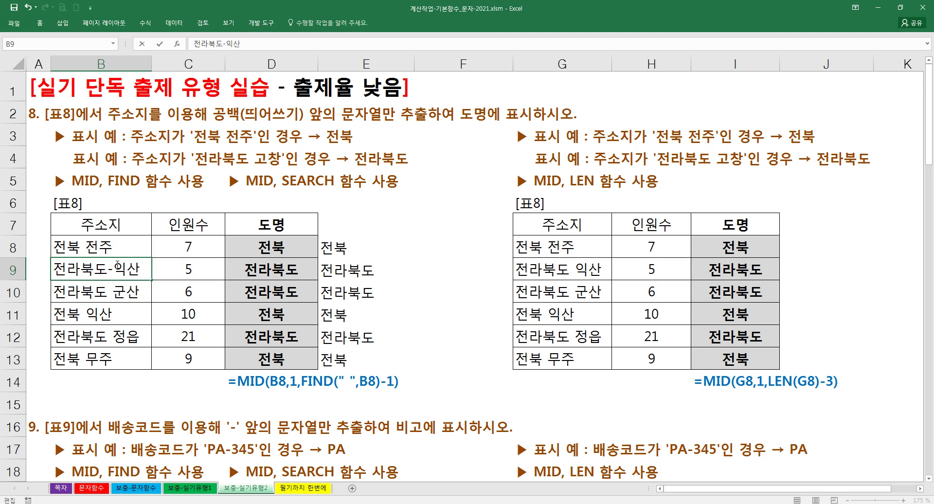
key(Return)
key(Down)
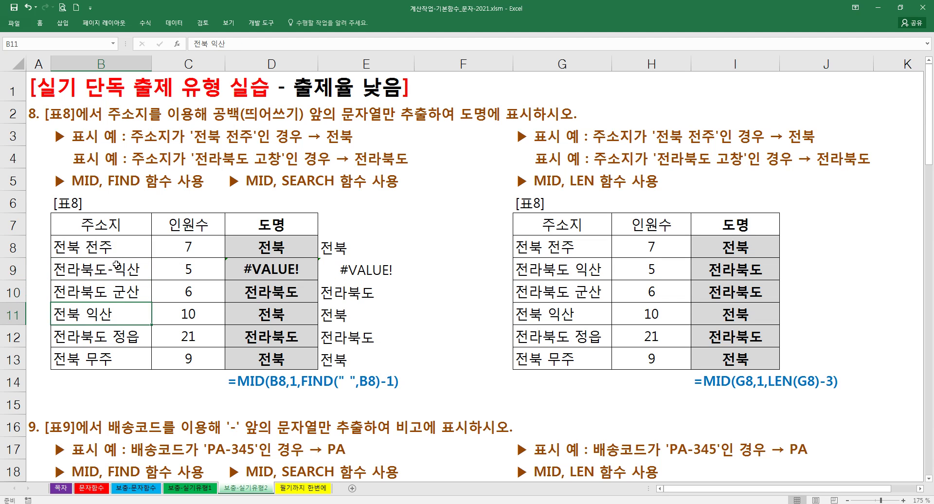
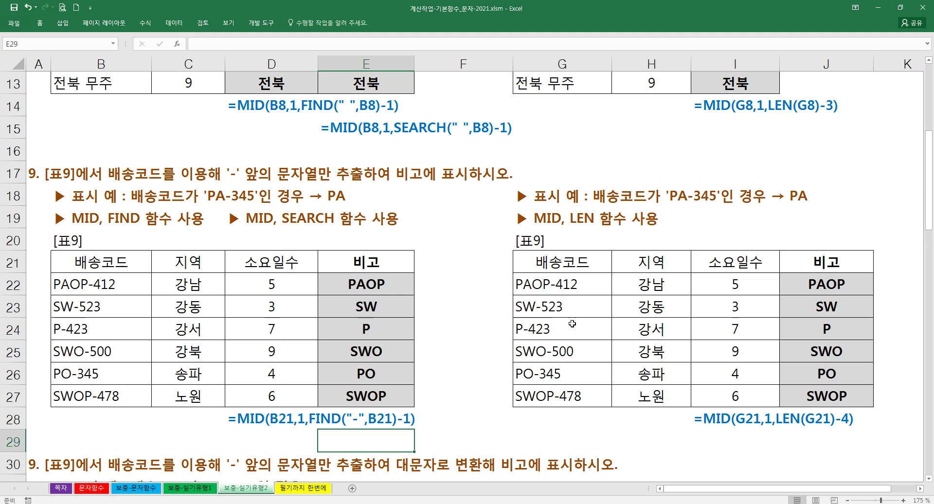
- Review the 표9 hyphen-extraction exercises with their MID, LEN, FIND, SEARCH and UPPER formulas, down to the 표10 exercise
mouse_move(549, 280)
mouse_down()
mouse_move(583, 291)
mouse_move(546, 334)
mouse_move(570, 360)
mouse_up()
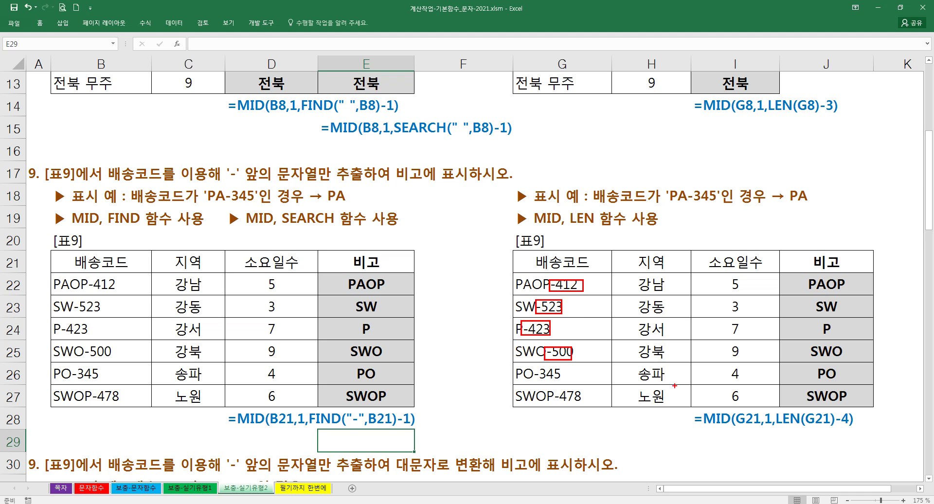
key(Escape)
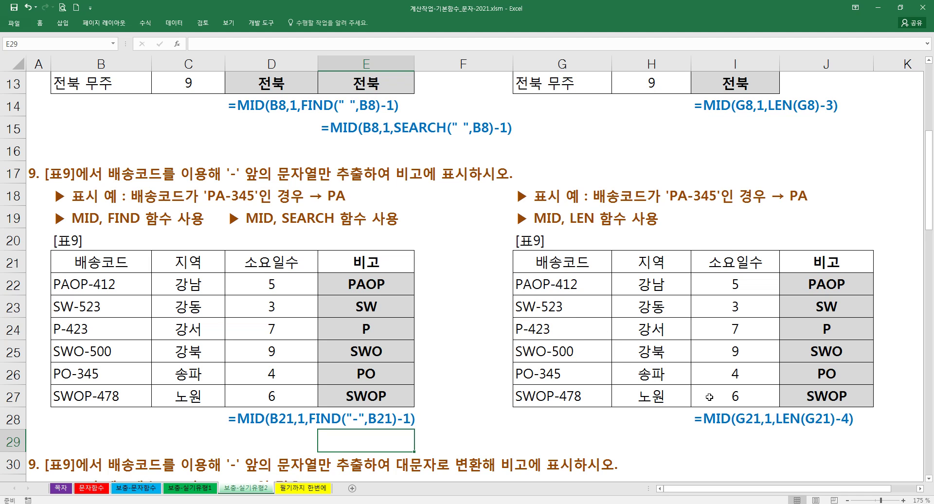
scroll(789, 316, down, 2)
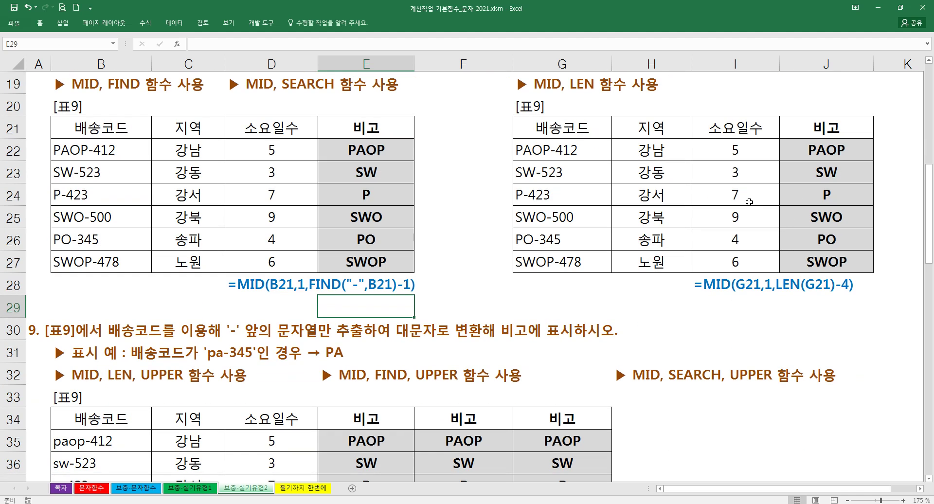
drag(806, 150, 803, 265)
click(678, 326)
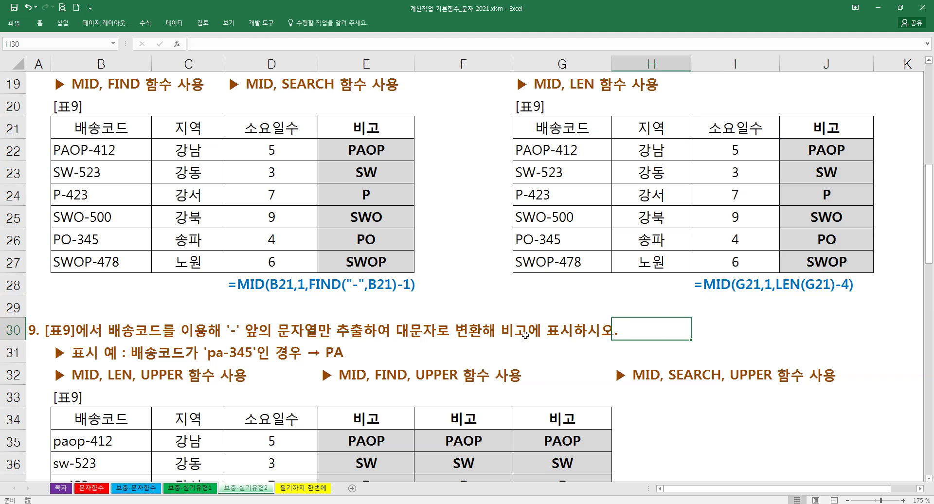
scroll(450, 331, down, 2)
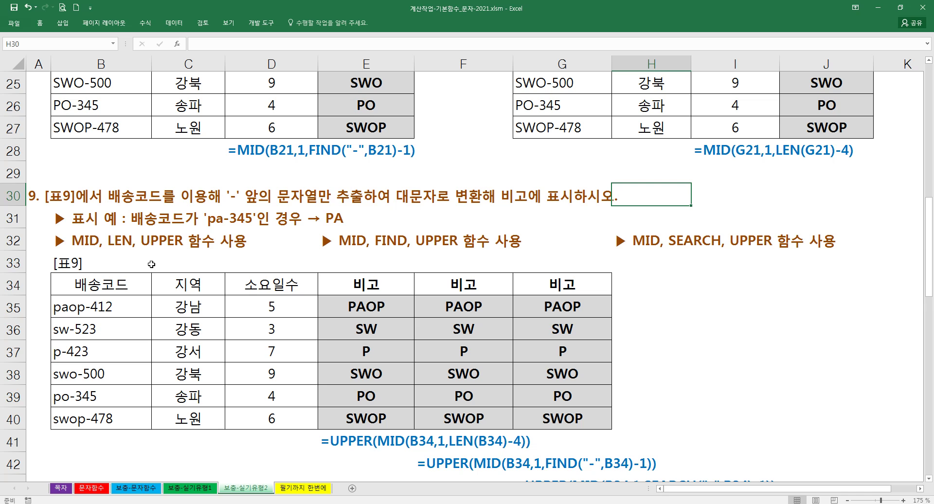
click(72, 311)
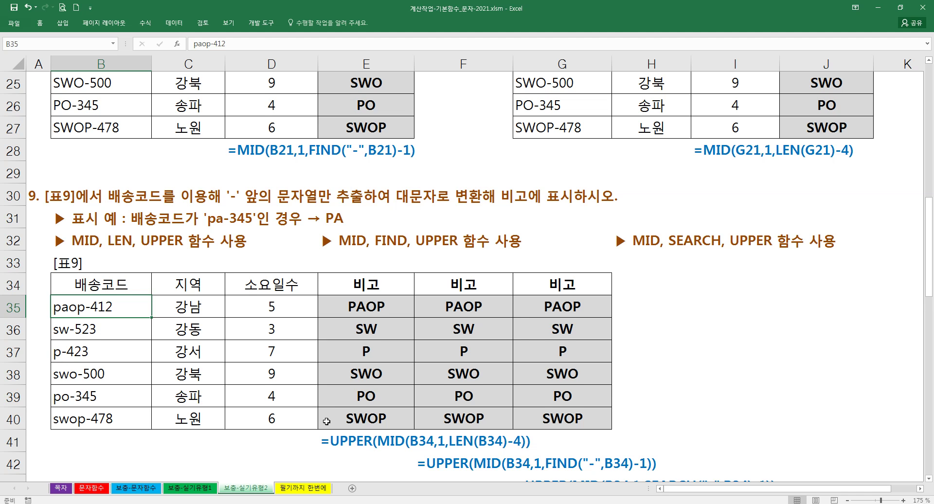
scroll(323, 421, down, 1)
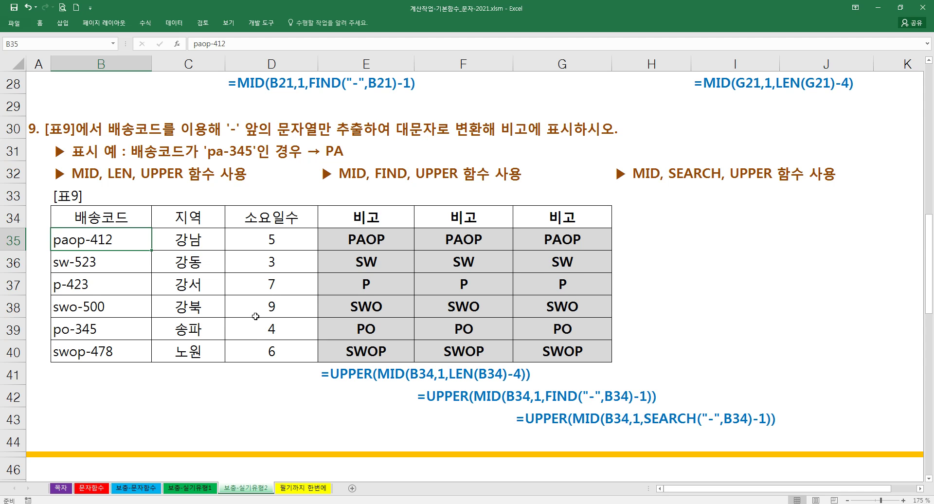
scroll(255, 317, down, 1)
scroll(255, 316, down, 2)
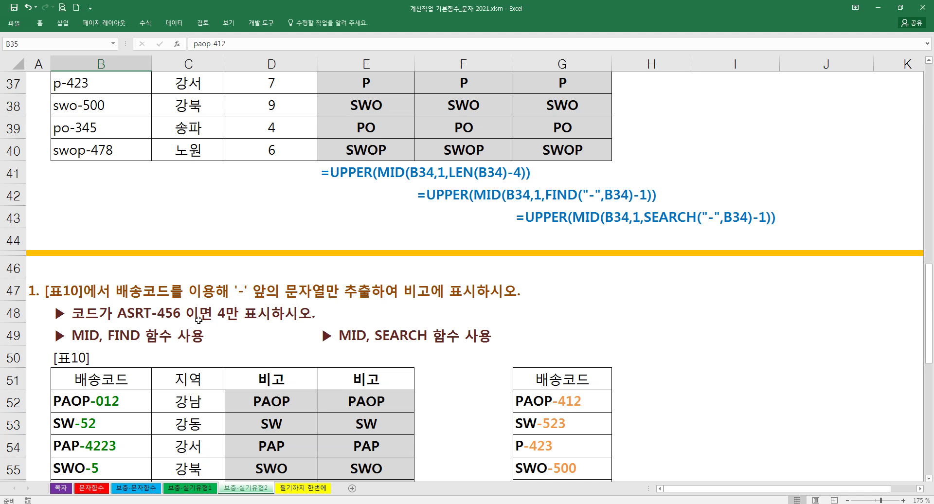
- Remove the space after '-' in the 표10 exercise heading in A47 so it reads '-'앞의
scroll(199, 308, down, 2)
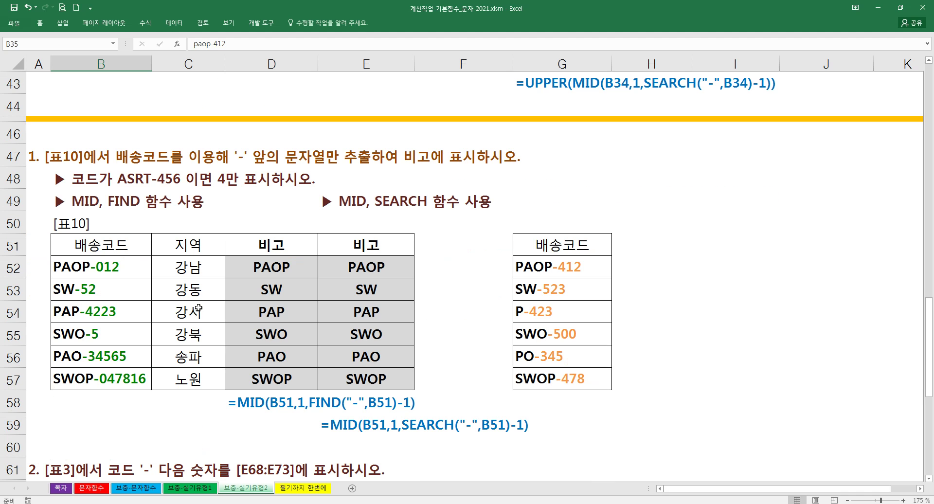
click(137, 267)
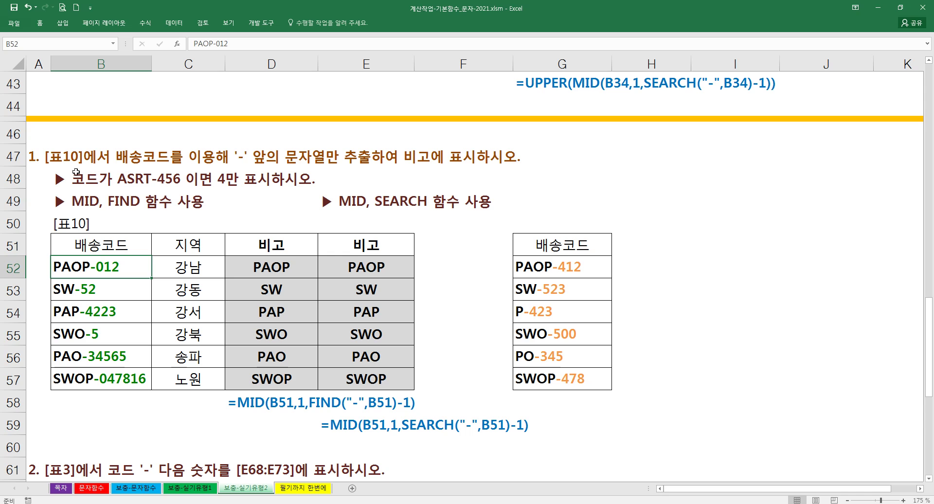
double_click(30, 156)
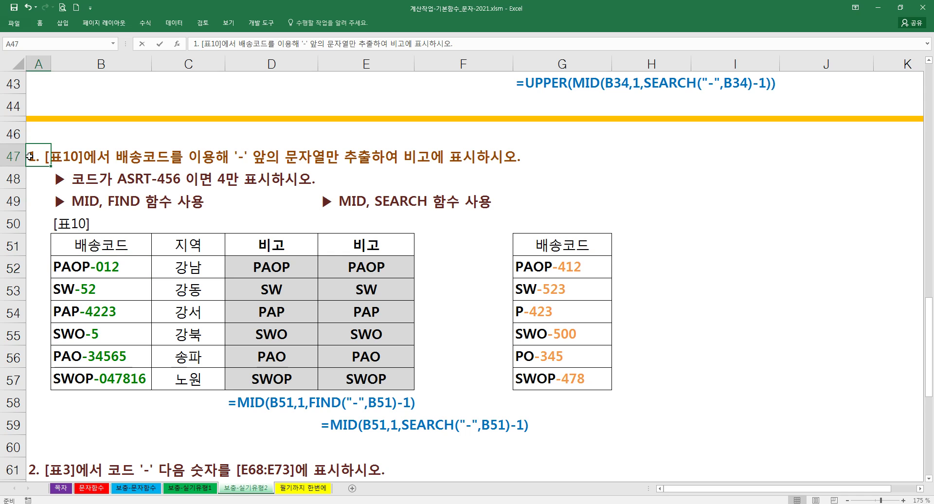
click(252, 159)
key(BackSpace)
click(249, 196)
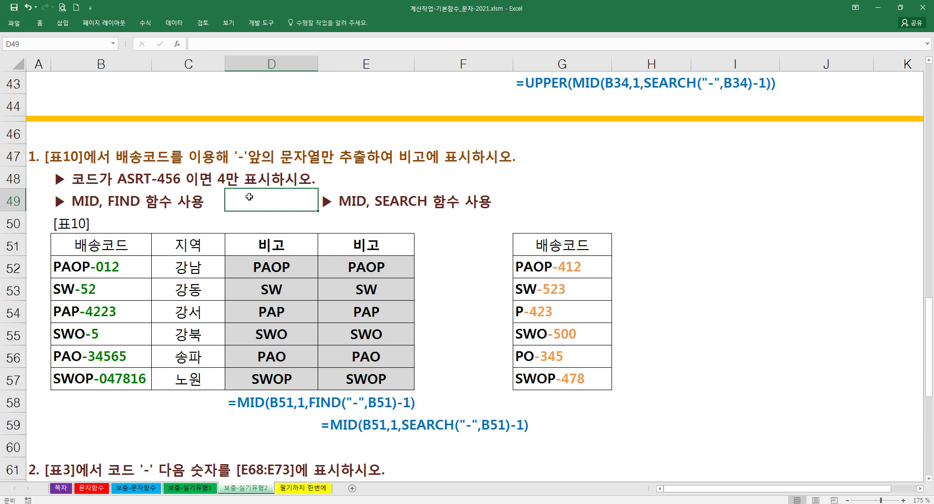
- Examine the code endings in 표10, compare the 표9 exercise using MID, LEN and UPPER, and read the 표11 digit-after-hyphen exercise and its formulas
click(134, 271)
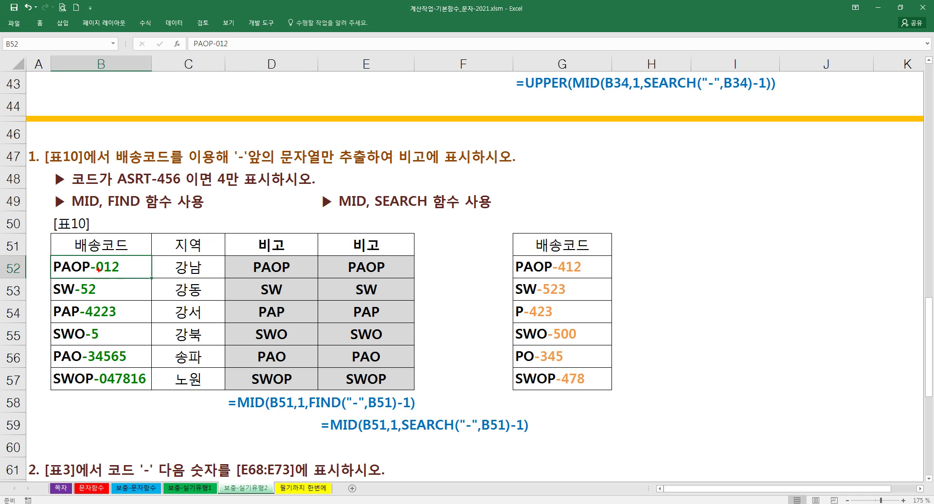
mouse_move(89, 261)
mouse_down()
mouse_move(118, 274)
mouse_move(100, 299)
mouse_up()
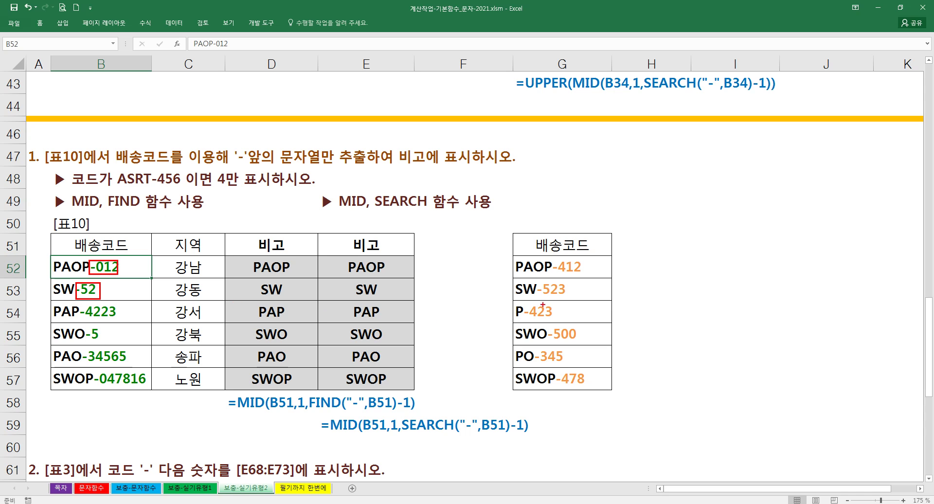
key(Escape)
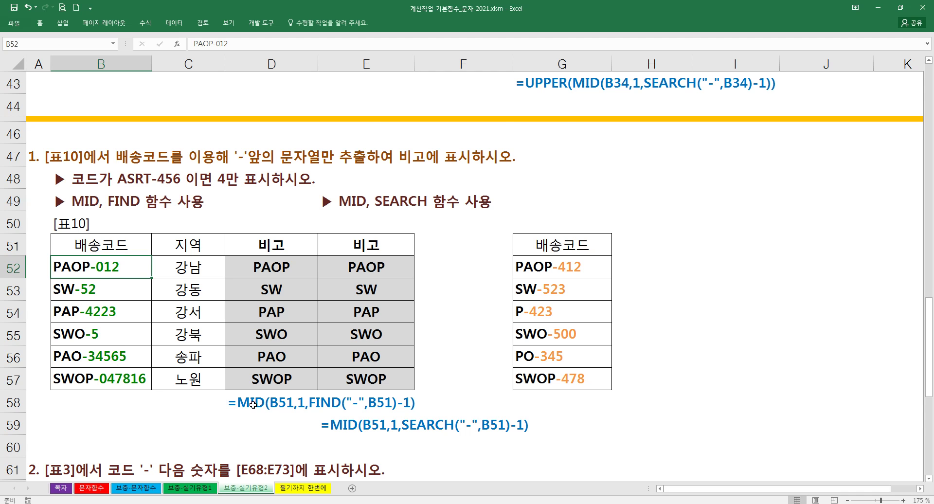
scroll(530, 393, up, 4)
scroll(607, 330, up, 1)
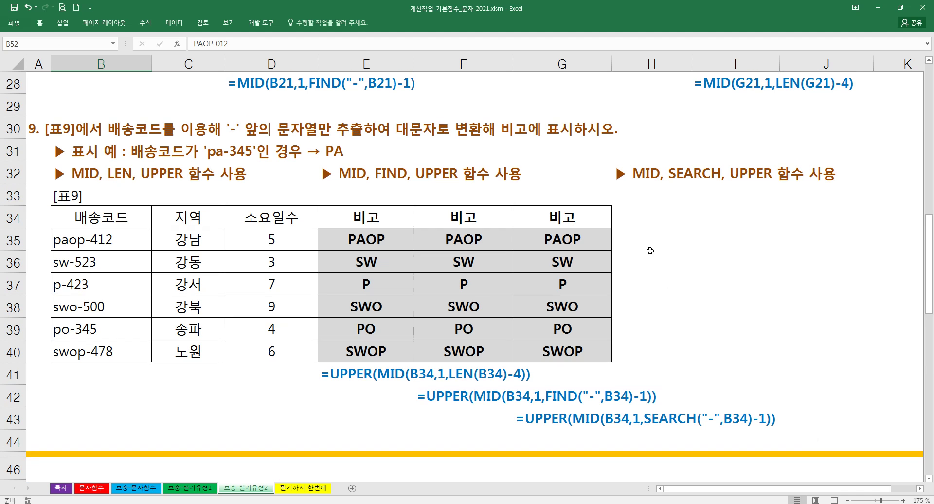
click(70, 172)
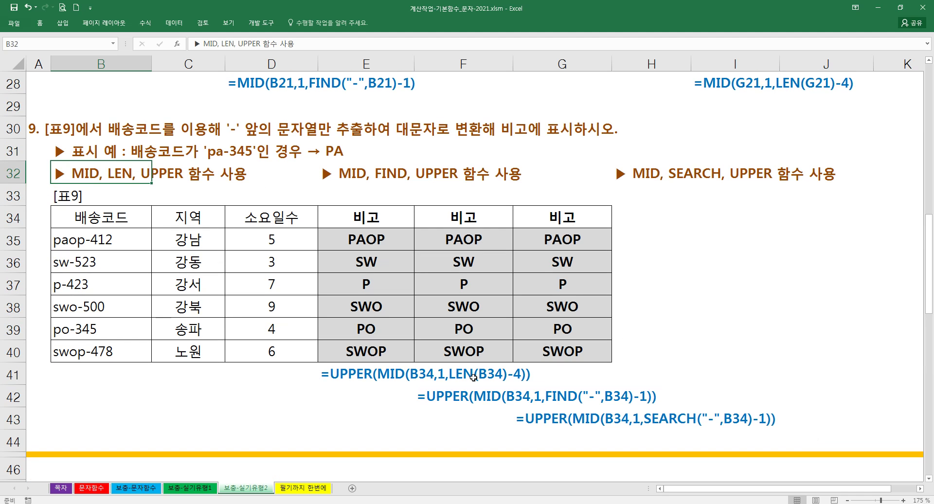
scroll(227, 411, down, 6)
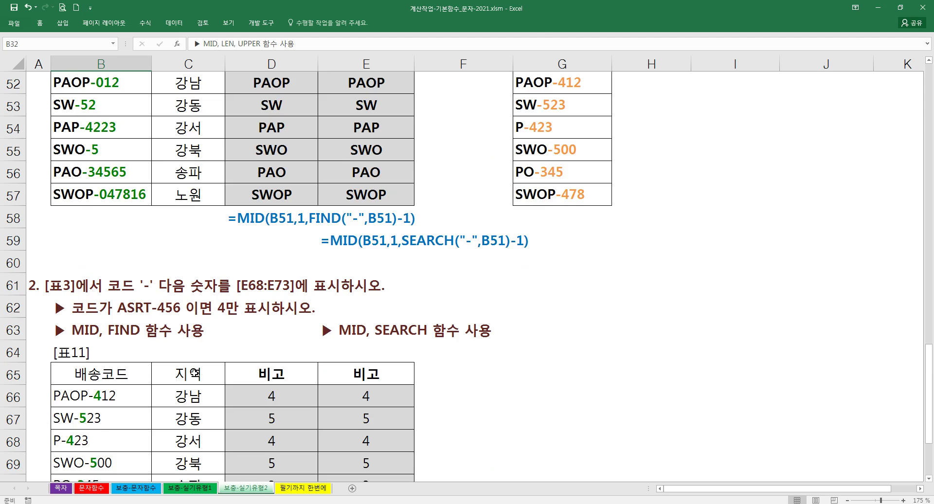
scroll(203, 367, down, 4)
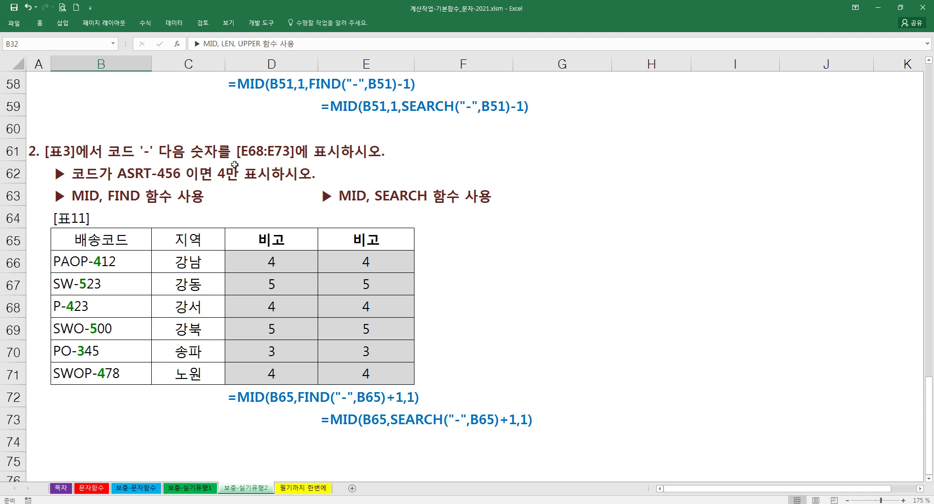
scroll(217, 254, up, 2)
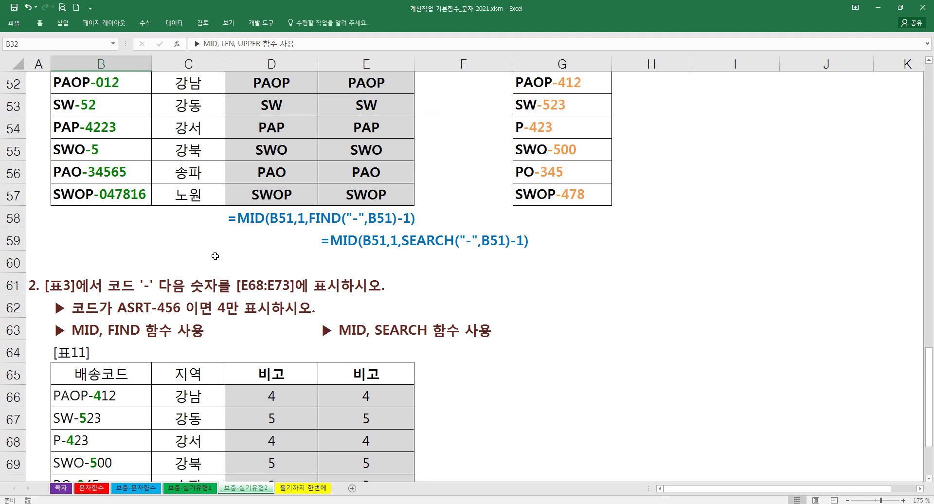
scroll(215, 256, up, 4)
scroll(207, 273, down, 5)
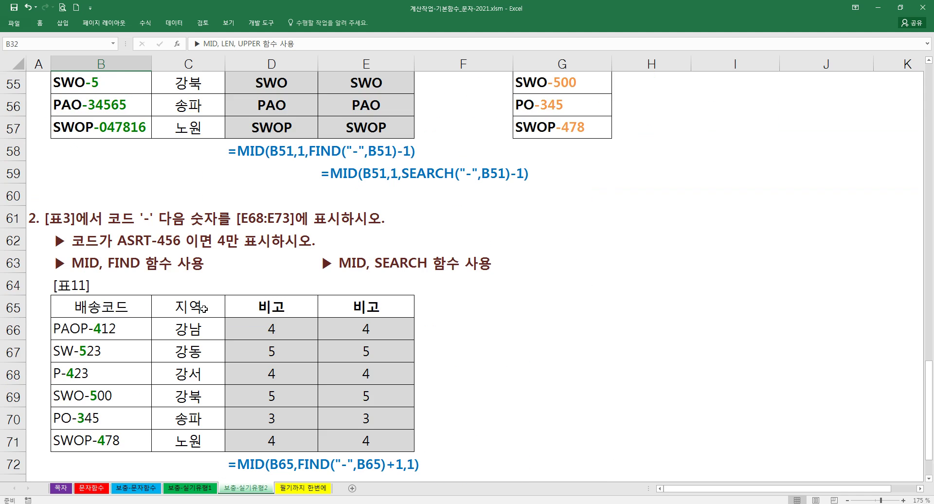
scroll(204, 308, down, 2)
scroll(198, 306, up, 1)
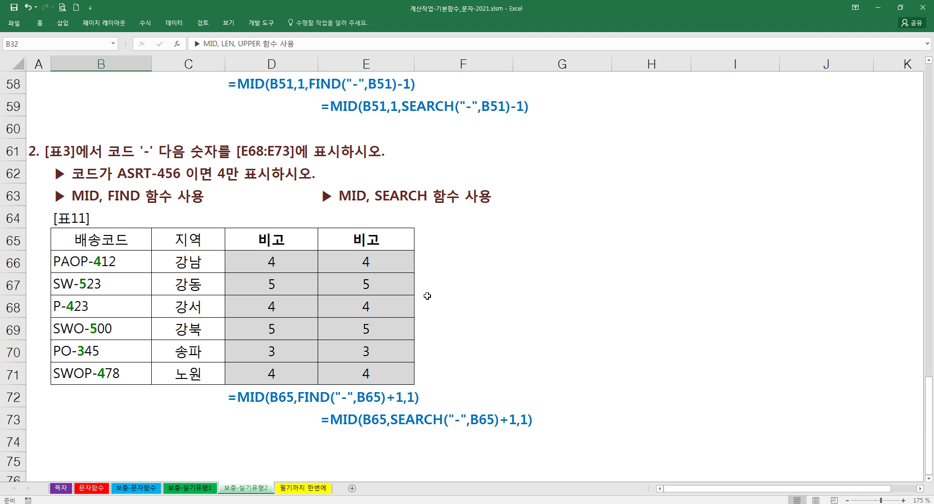
- Start a MID function in F66 with B66 as the text and 1 as the number of characters
click(461, 269)
text(=mid)
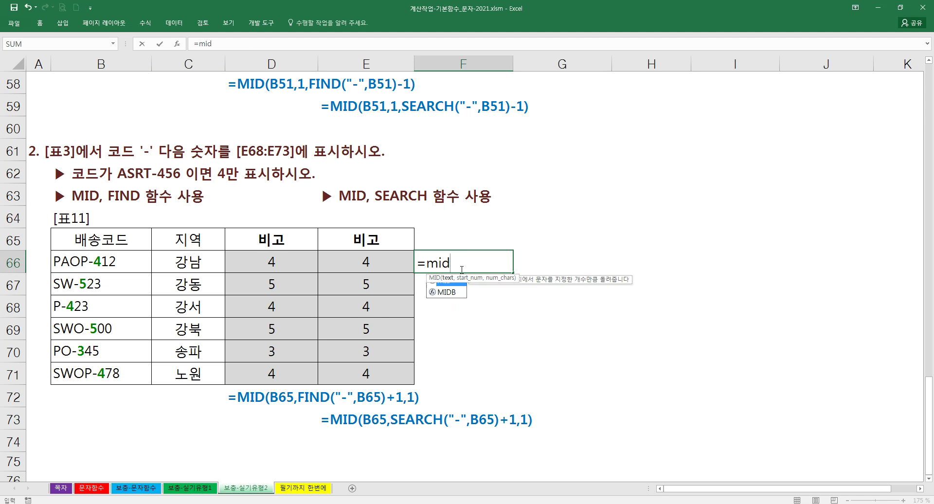
key(Tab)
key(ctrl+a)
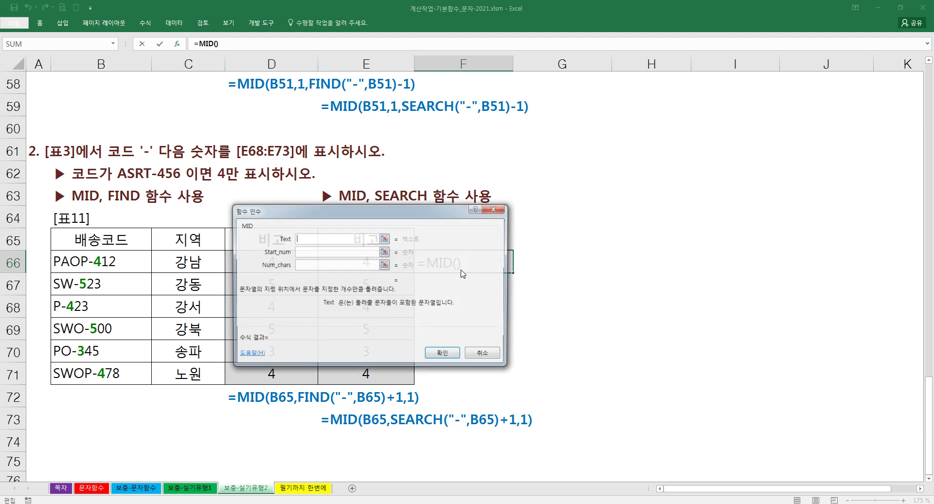
click(117, 264)
click(304, 251)
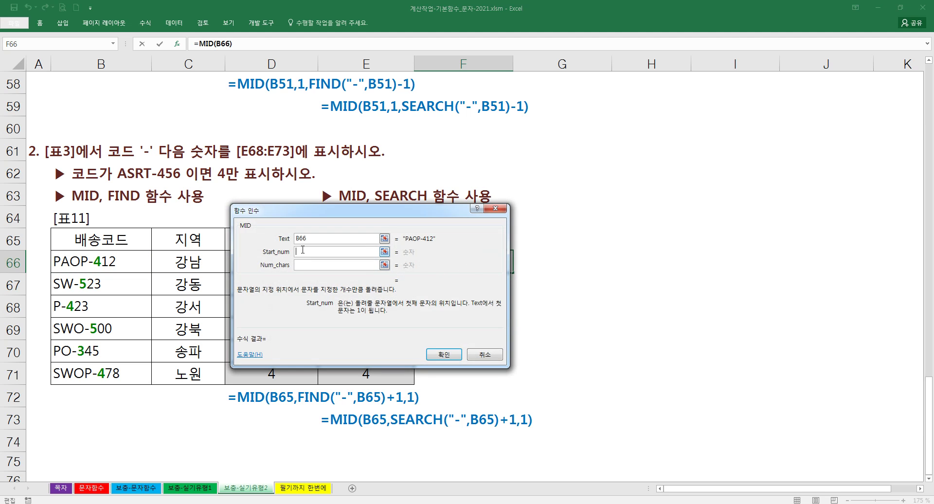
click(298, 265)
text(1)
drag(319, 220, 528, 237)
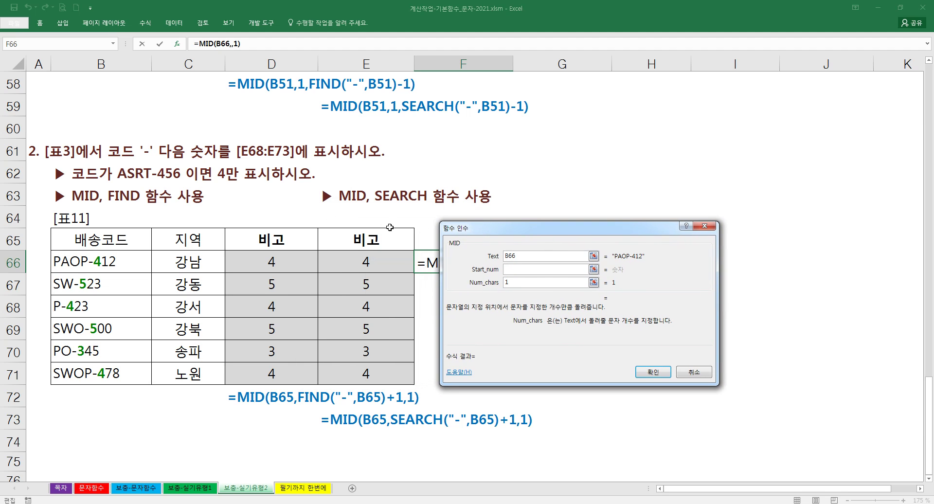
- Nest FIND("-",B66) as the start position of the MID function
click(511, 268)
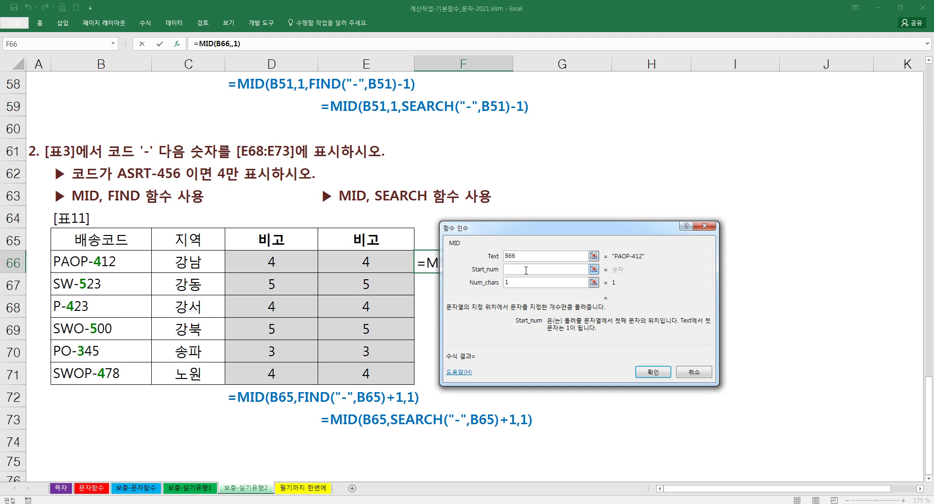
text(find())
click(238, 44)
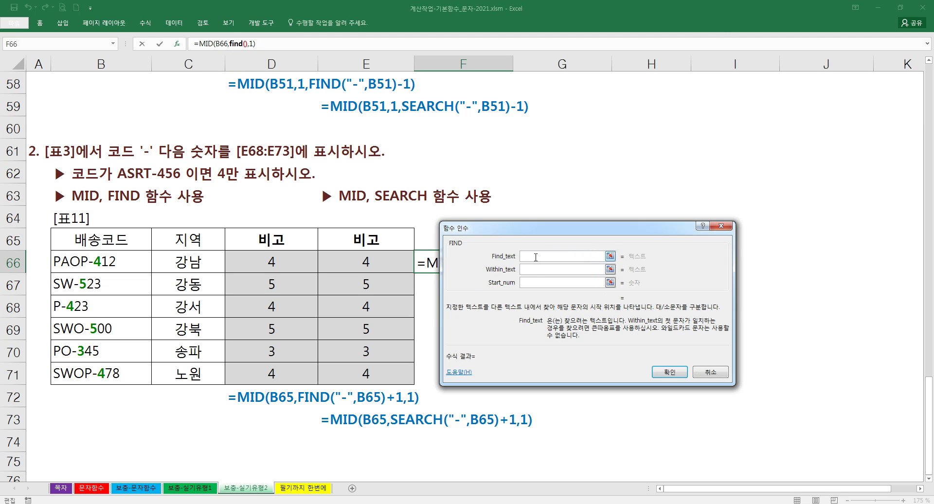
text("-")
key(Tab)
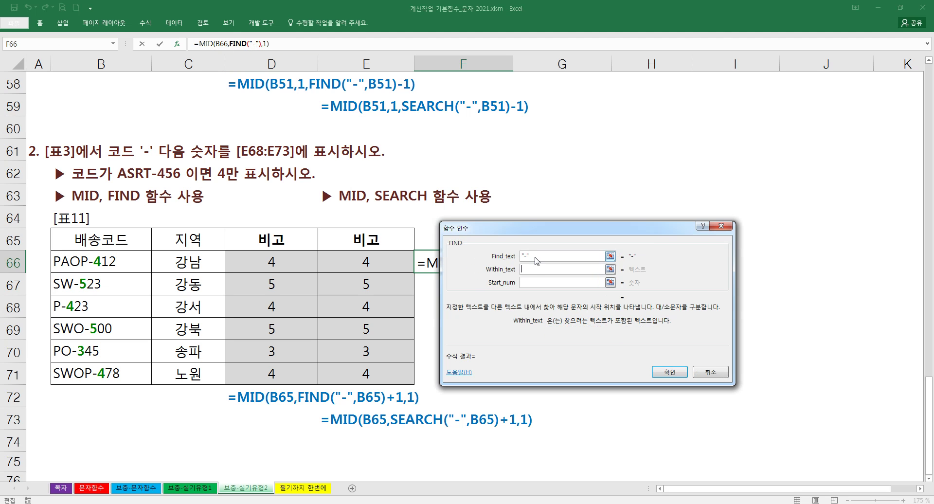
click(138, 262)
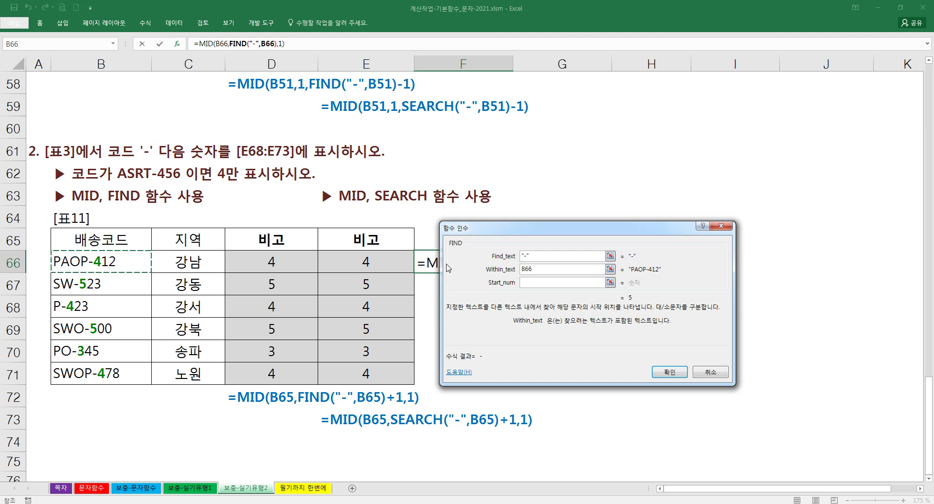
- Add 1 to the nested FIND so F66 holds =MID(B66,FIND("-",B66)+1,1), and fill it down through F71
click(200, 44)
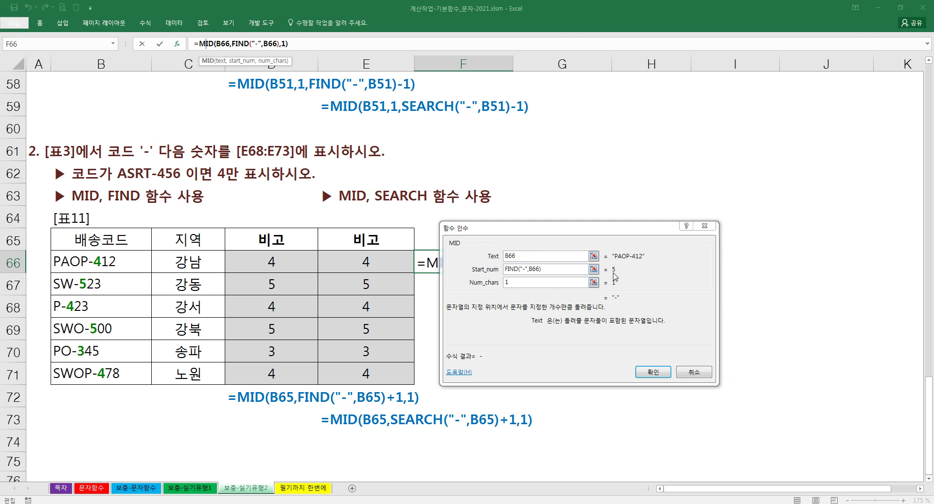
click(565, 271)
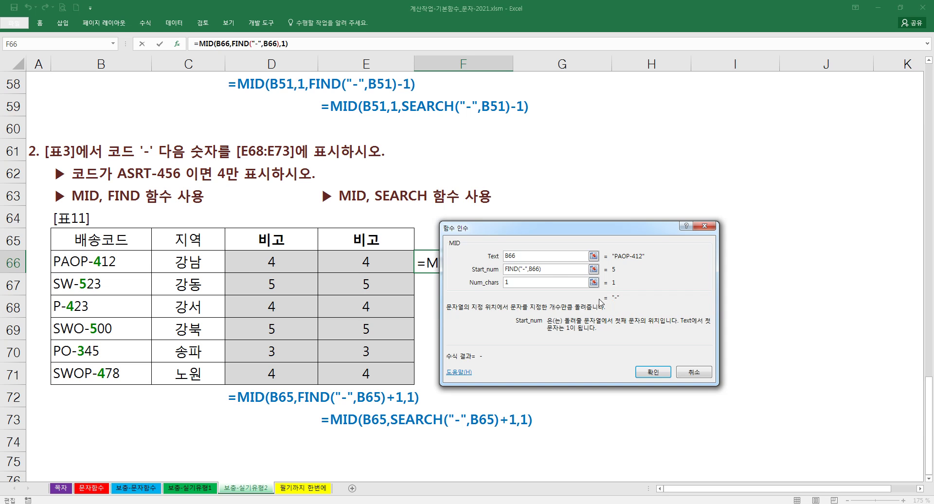
text(+1)
click(660, 373)
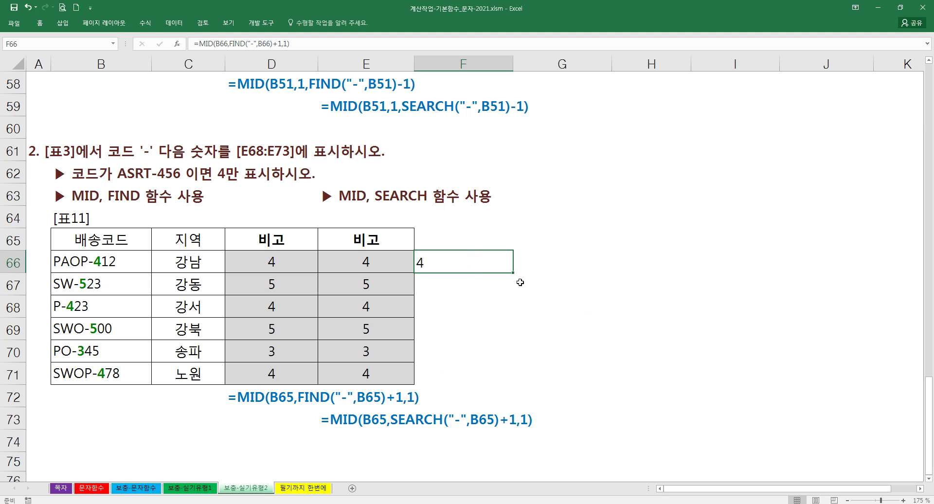
drag(512, 273, 504, 382)
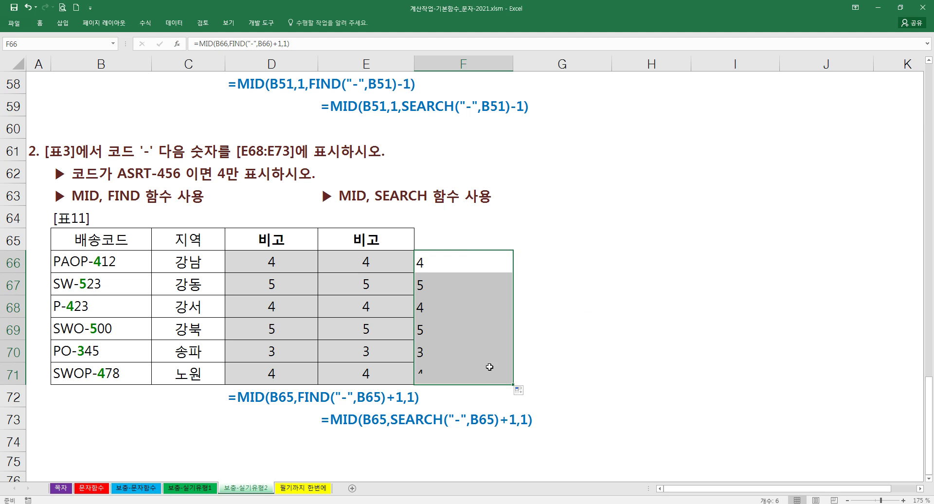
- Clear the practice formulas from F66:F71
drag(449, 268, 439, 371)
key(Delete)
click(445, 285)
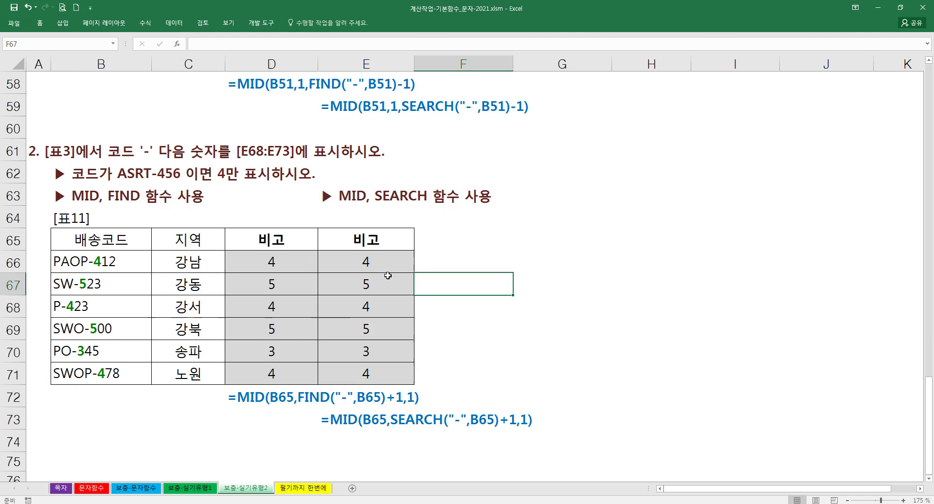
- Review the required functions for the 표10 and 표11 exercises, and look back over the 표9 and 표8 exercises above them
scroll(387, 275, up, 2)
scroll(329, 284, up, 2)
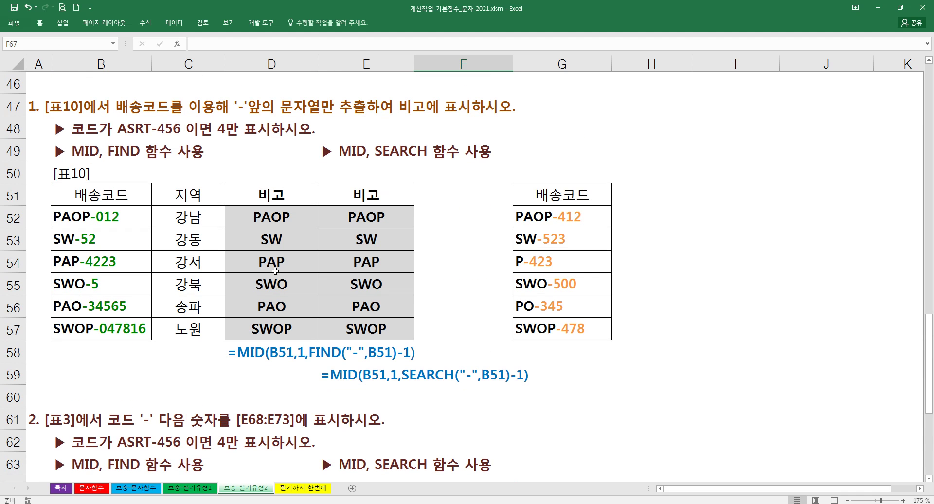
click(111, 149)
scroll(136, 228, up, 1)
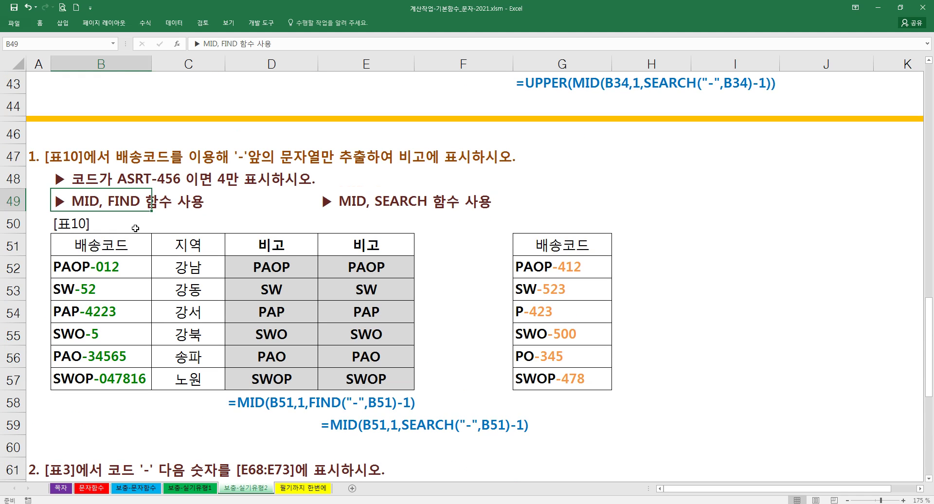
scroll(135, 228, down, 3)
click(121, 323)
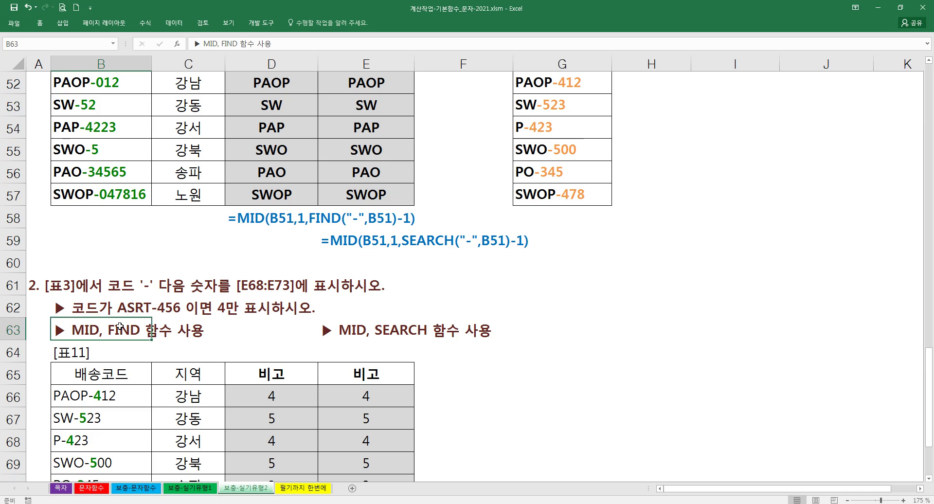
scroll(182, 300, up, 6)
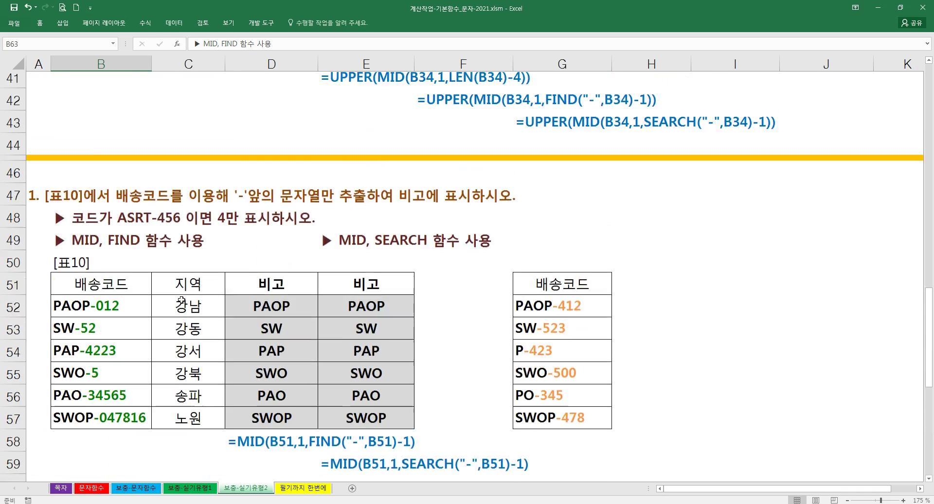
scroll(182, 300, up, 5)
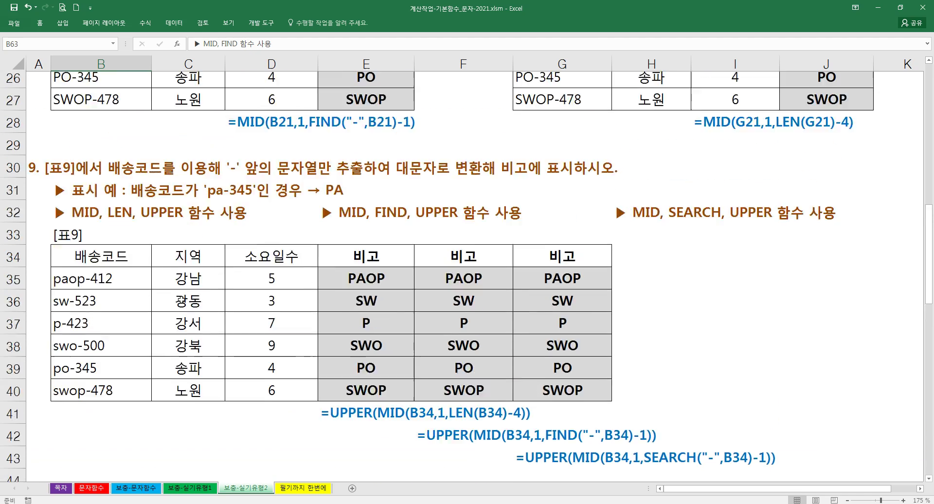
scroll(182, 299, up, 6)
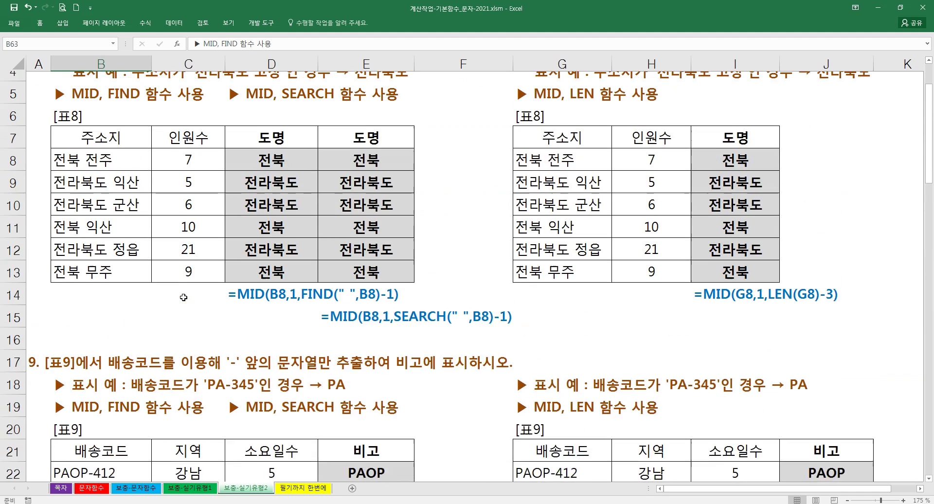